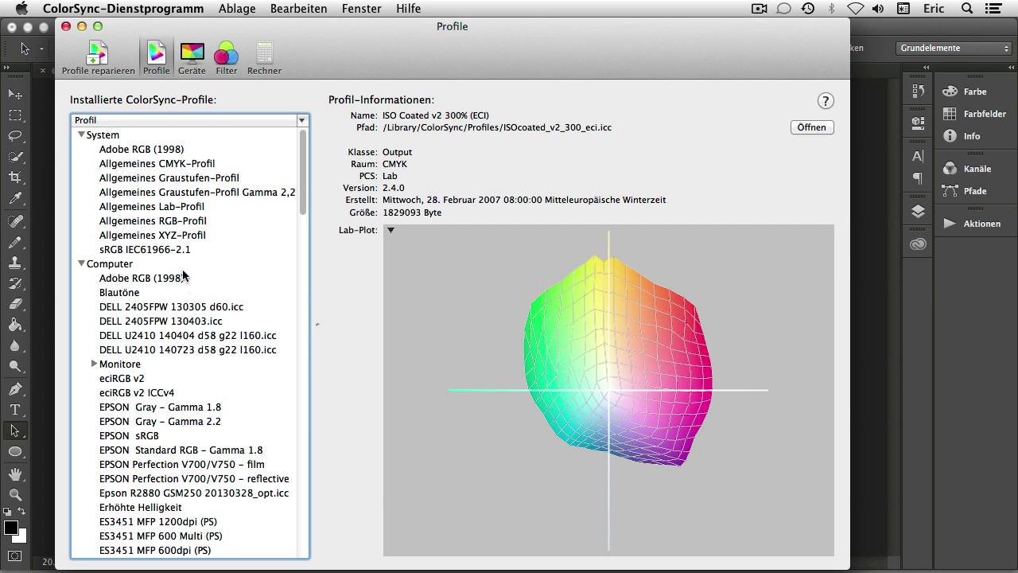
Compare the gamuts of sRGB IEC61966-2.1 and the system Adobe RGB (1998) profile with ISO Coated v2 300% (ECI) in the Lab plot
{"action": "left_click", "coordinate": [147, 249]}
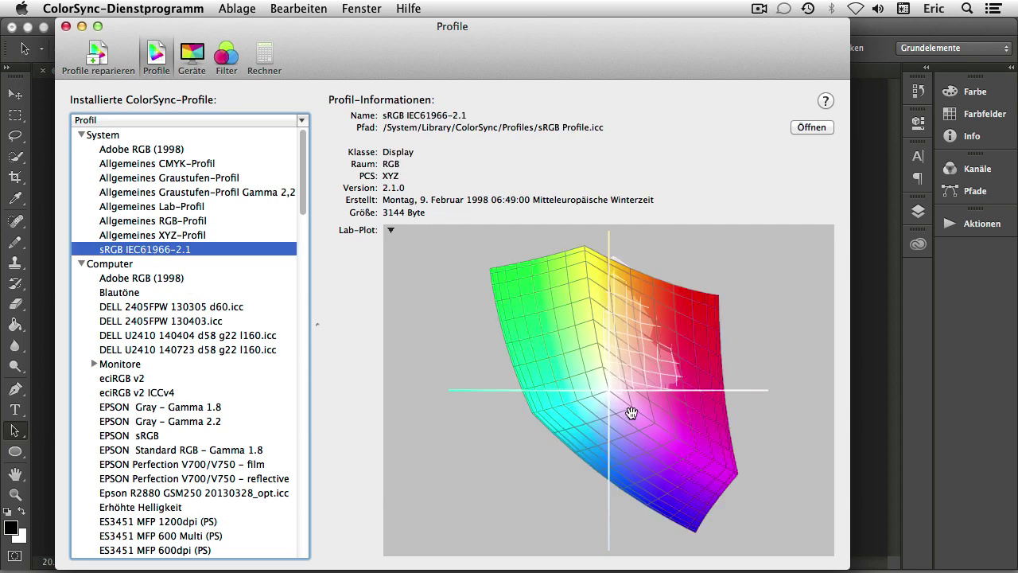
{"action": "left_click_drag", "start_coordinate": [609, 393], "coordinate": [597, 282]}
{"action": "left_click", "coordinate": [155, 151]}
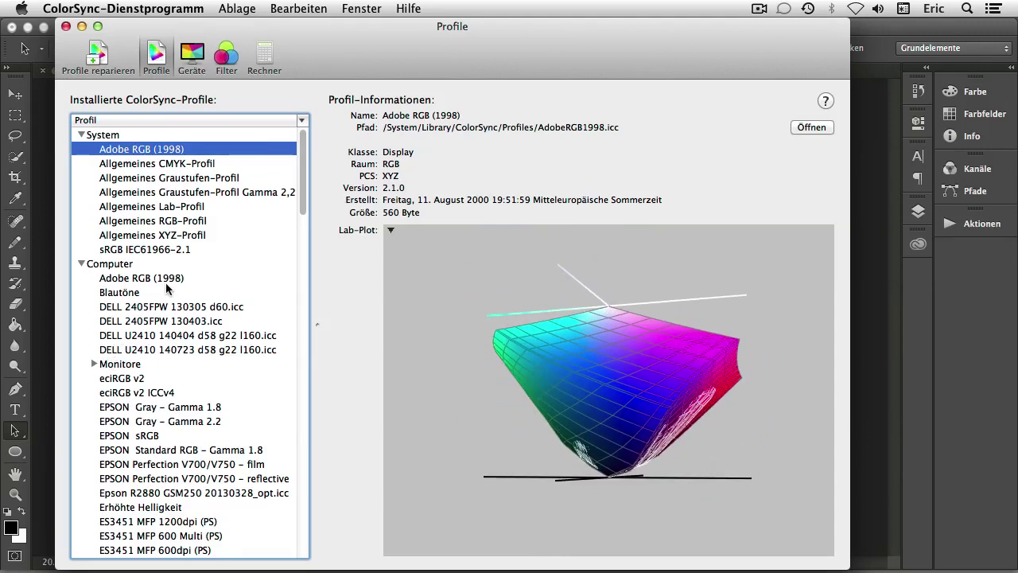
Examine the eciRGB v2 gamut against ISO Coated v2 300% (ECI) from several angles in the Lab plot
{"action": "scroll", "coordinate": [219, 272], "scroll_direction": "down", "scroll_amount": 1}
{"action": "left_click", "coordinate": [135, 378]}
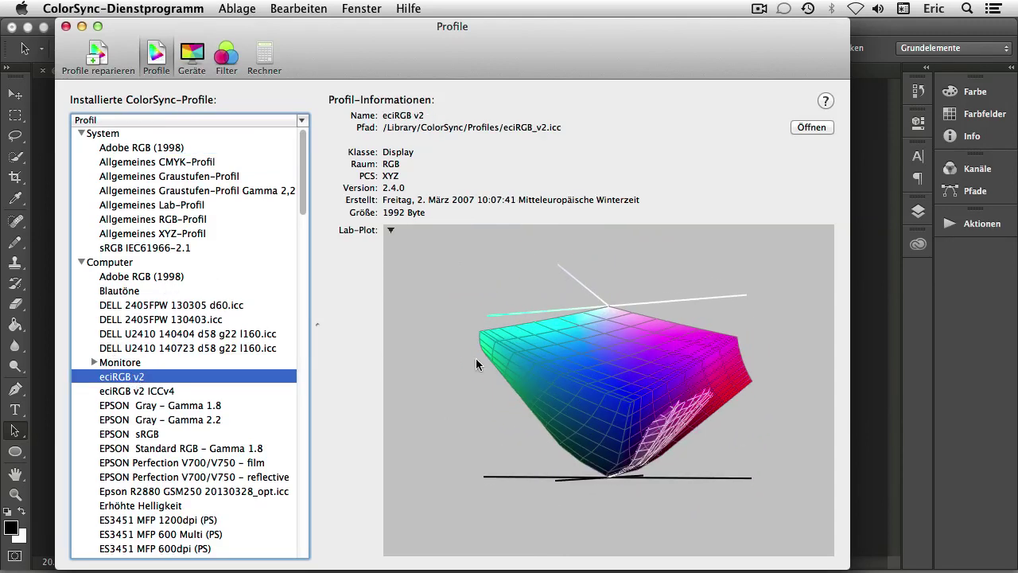
{"action": "left_click_drag", "start_coordinate": [609, 305], "coordinate": [700, 286]}
{"action": "left_click_drag", "start_coordinate": [684, 239], "coordinate": [529, 306]}
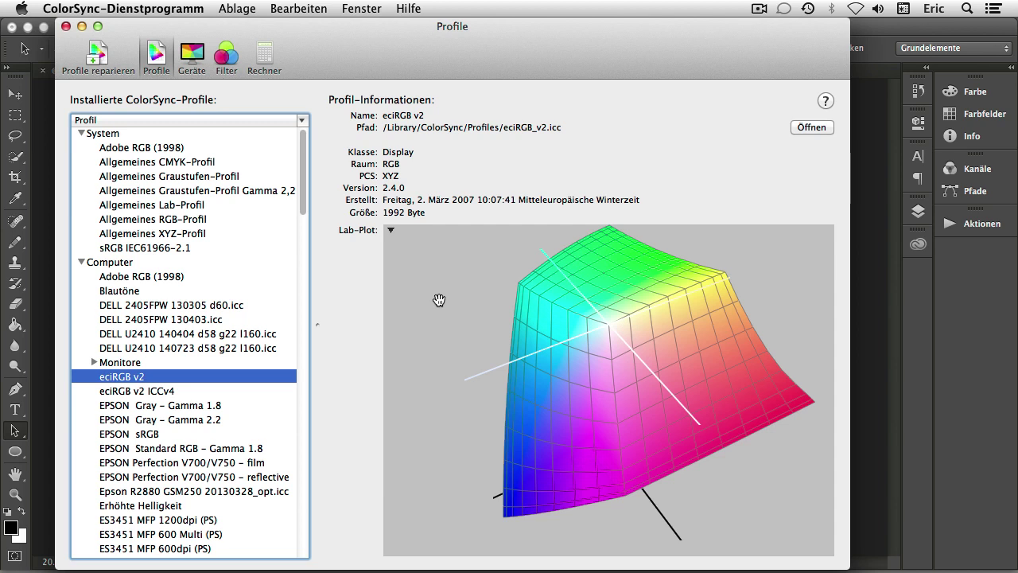
{"action": "left_click_drag", "start_coordinate": [609, 323], "coordinate": [595, 295]}
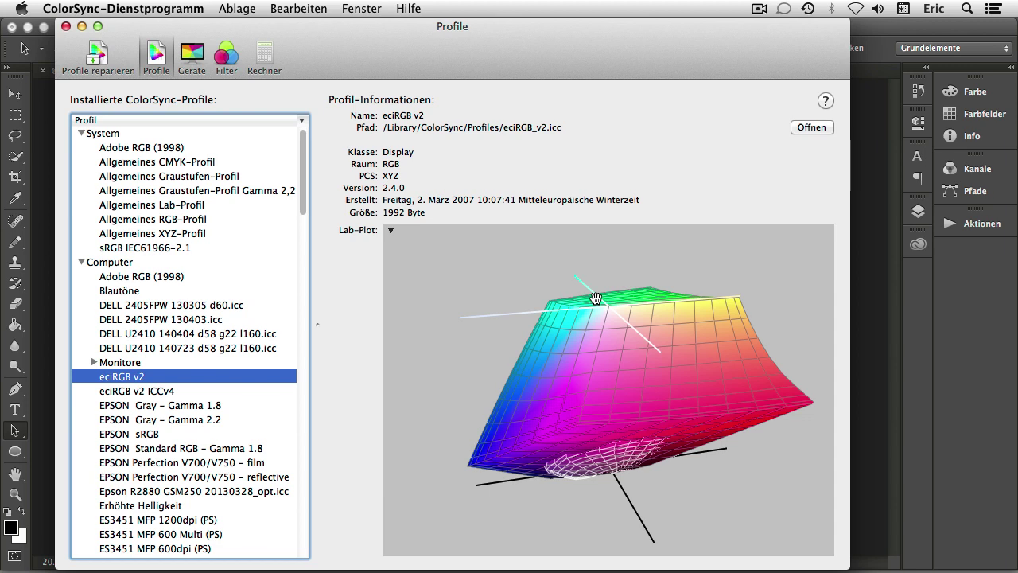
Switch to Photoshop and preview the cat photo with the CMYK soft proof and the gamut warning
{"action": "key", "text": "super+Tab"}
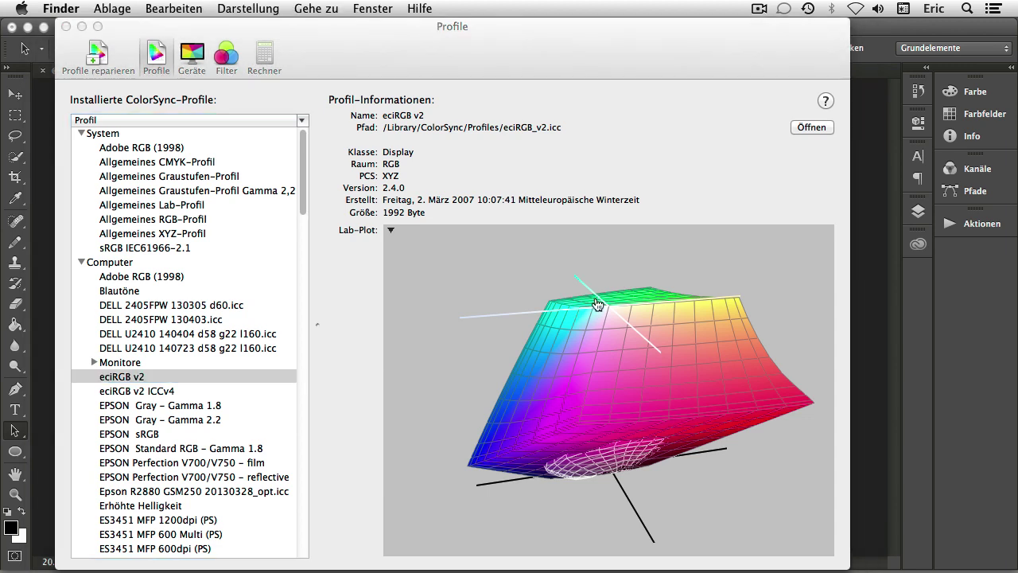
{"action": "key", "text": "super+Tab"}
{"action": "key", "text": "super+Tab"}
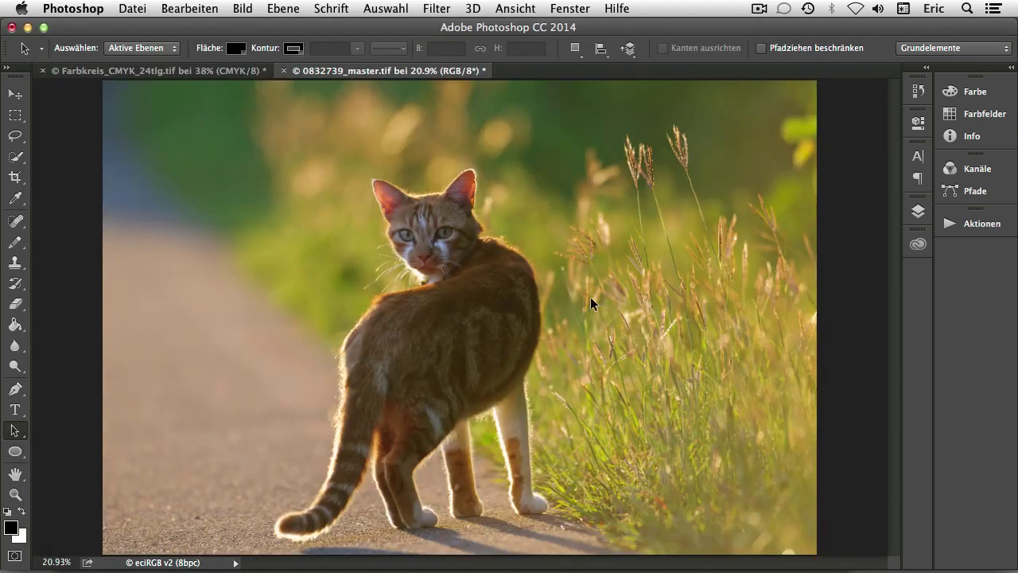
{"action": "left_click", "coordinate": [514, 9]}
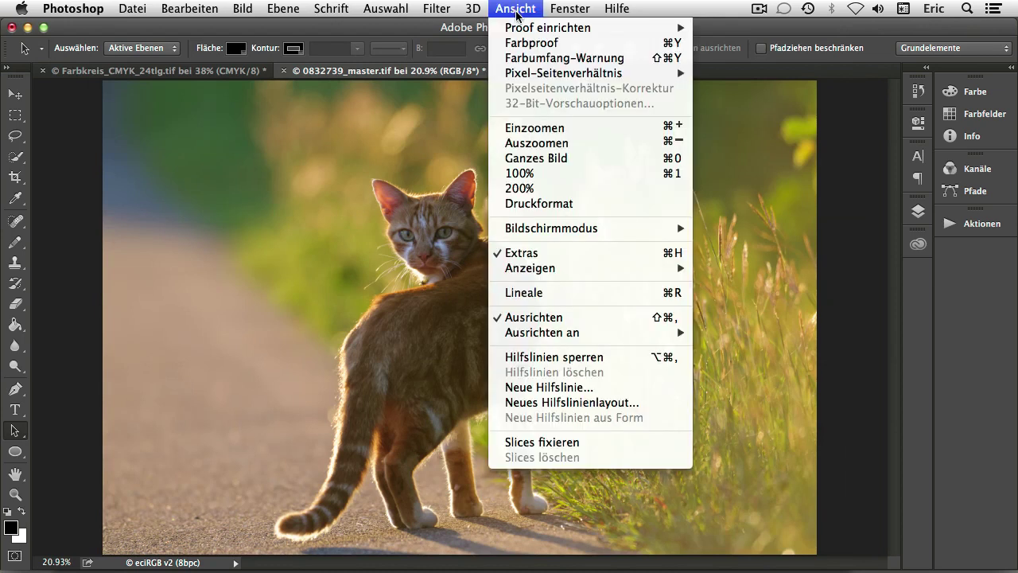
{"action": "left_click", "coordinate": [533, 45]}
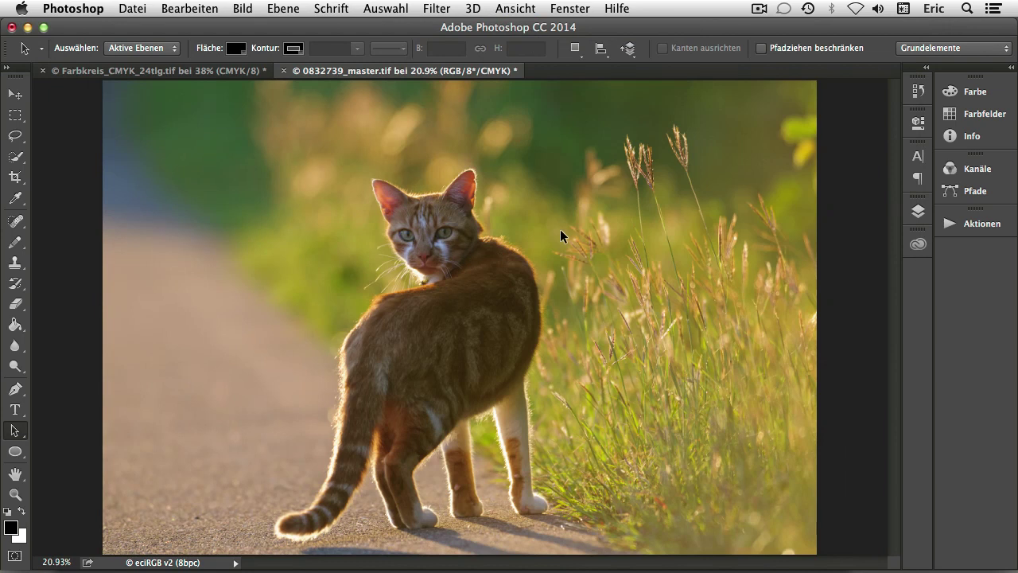
{"action": "left_click", "coordinate": [513, 8]}
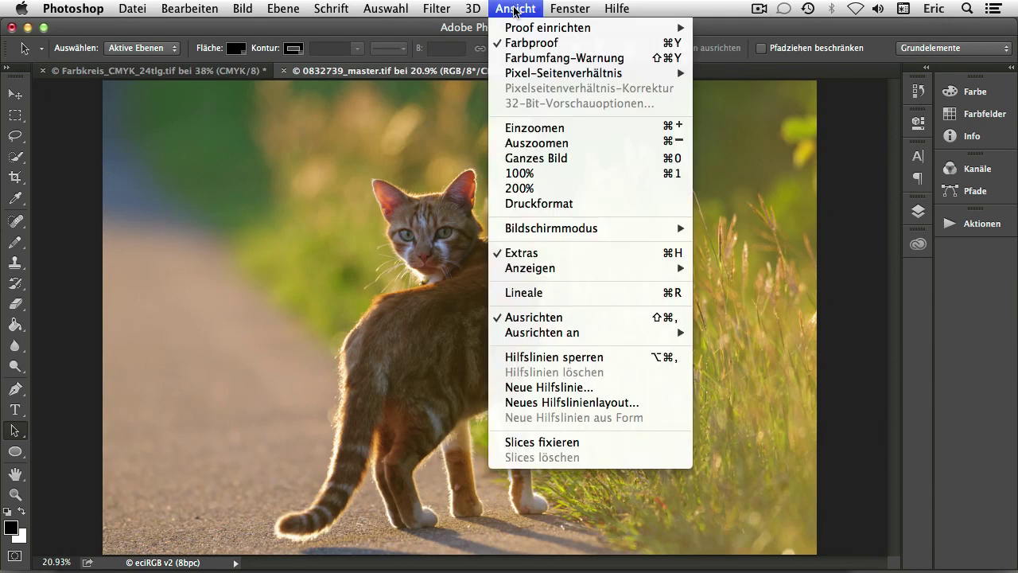
{"action": "left_click", "coordinate": [532, 59]}
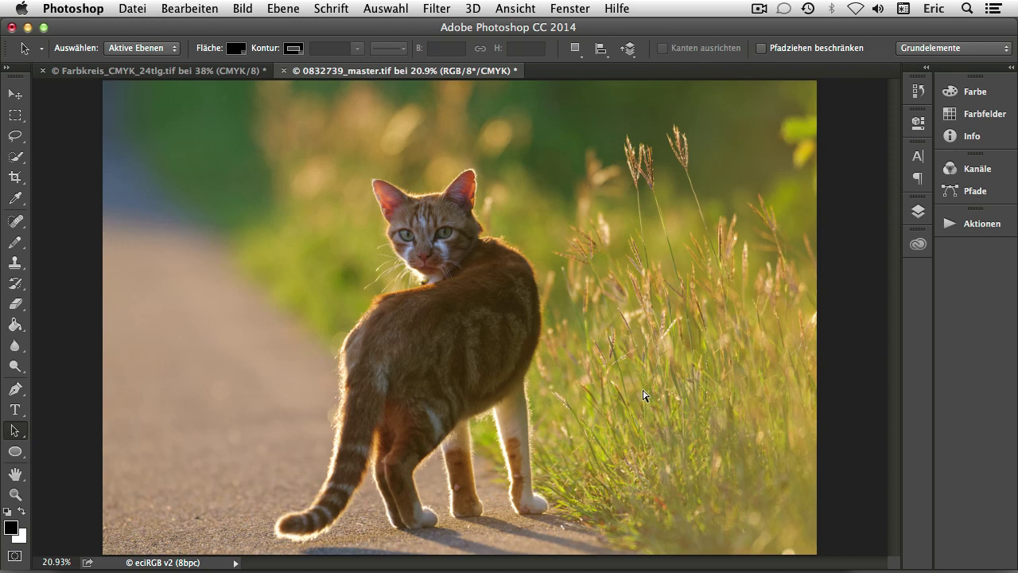
Raise the cat photo's saturation to +60 with a Farbton/Sättigung adjustment
{"action": "left_click", "coordinate": [243, 10]}
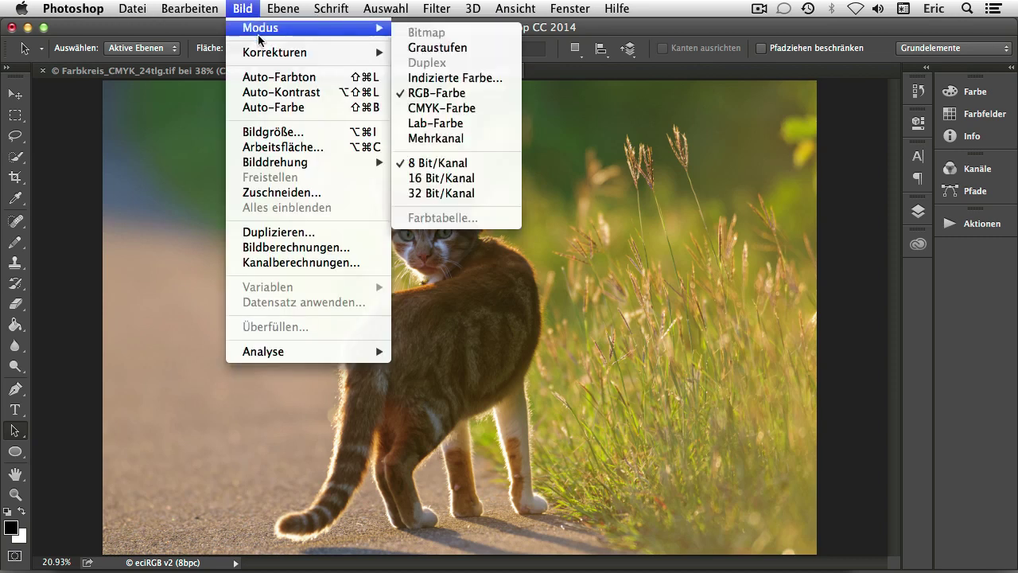
{"action": "mouse_move", "coordinate": [318, 52]}
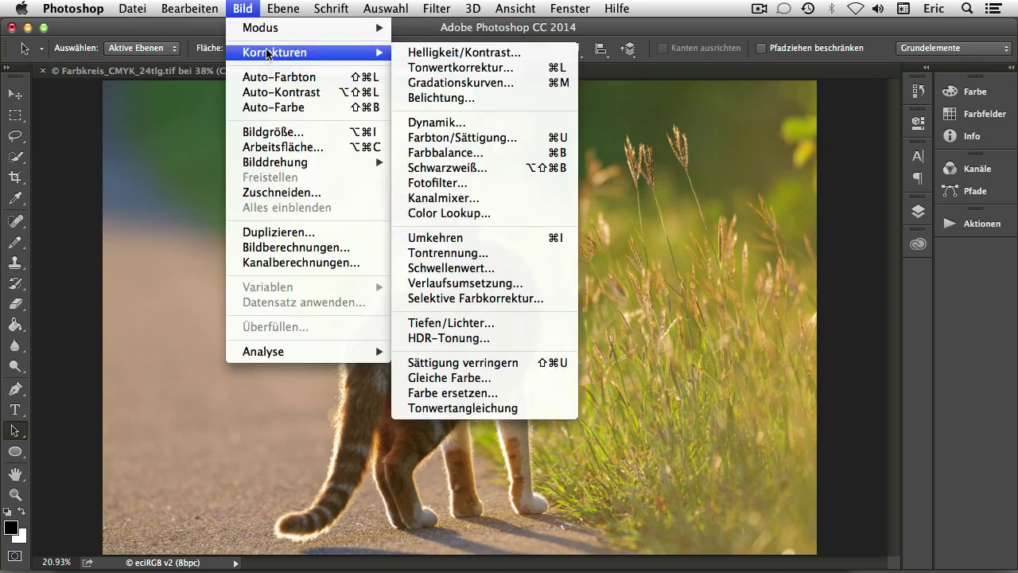
{"action": "left_click", "coordinate": [487, 139]}
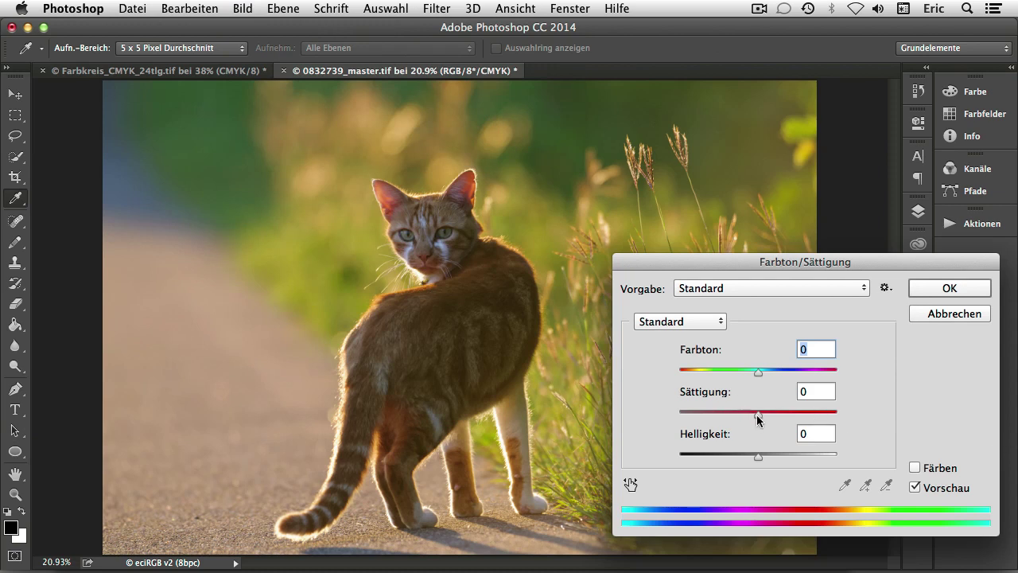
{"action": "left_click_drag", "start_coordinate": [758, 414], "coordinate": [805, 414]}
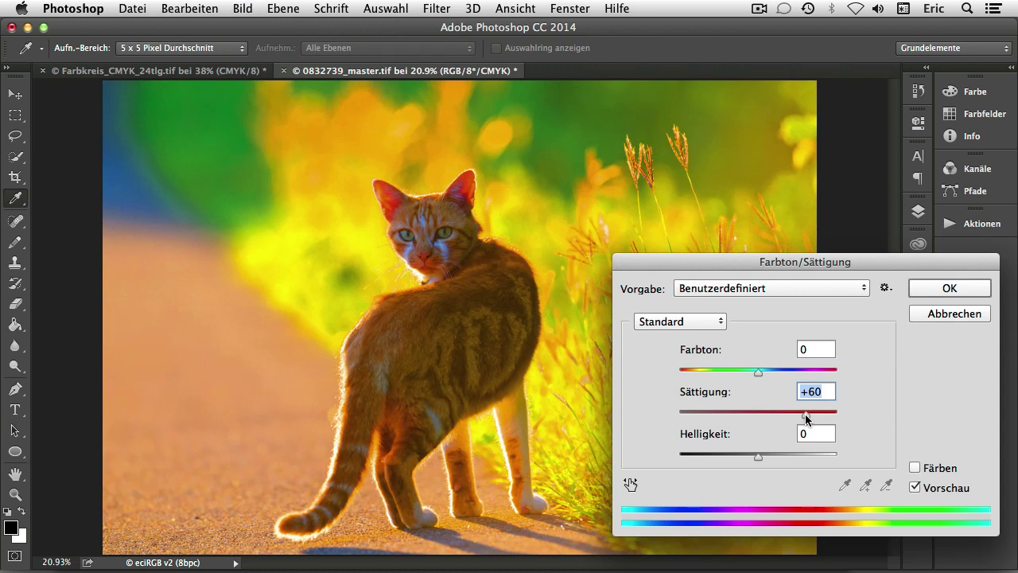
{"action": "left_click", "coordinate": [938, 289]}
{"action": "key", "text": "a"}
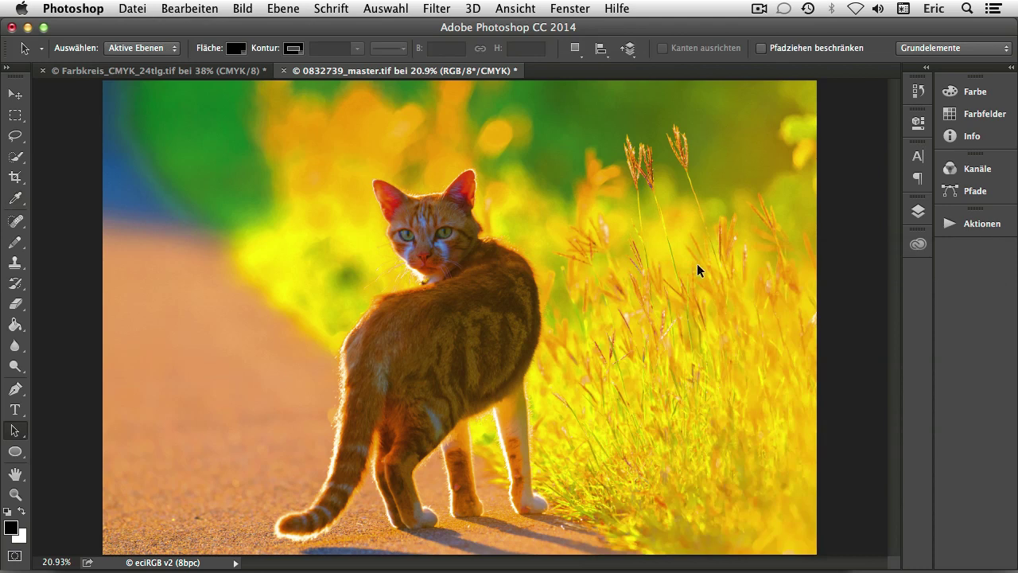
Examine the oversaturated cat photo with the gamut warning, then turn the warning off again
{"action": "left_click", "coordinate": [518, 8]}
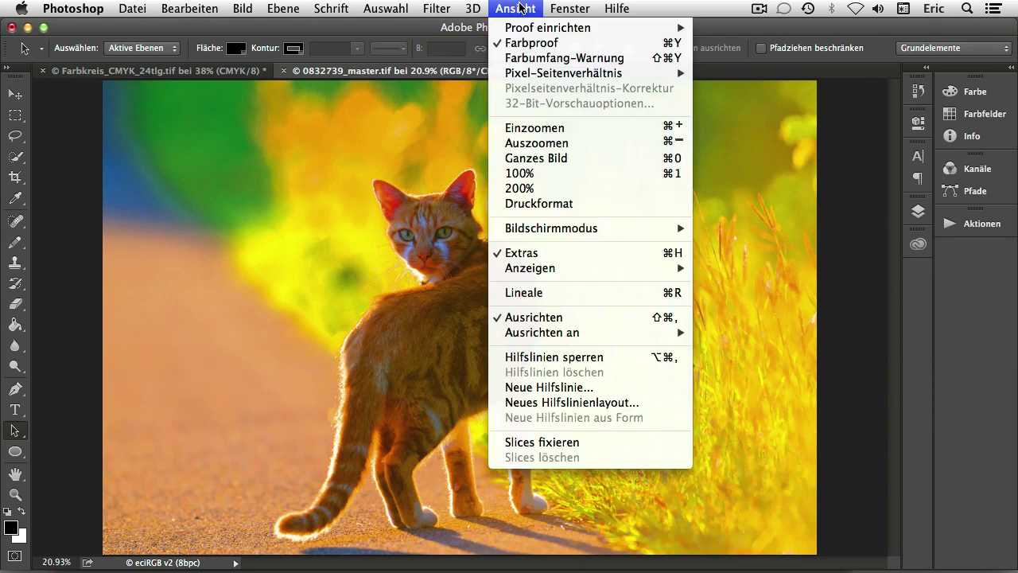
{"action": "left_click", "coordinate": [562, 59]}
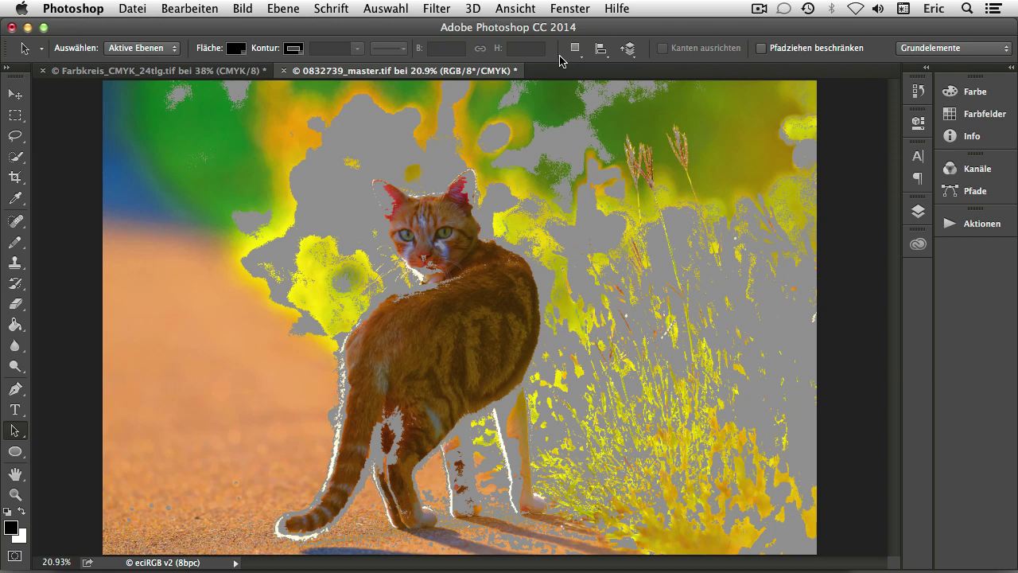
{"action": "key", "text": "super+shift+y"}
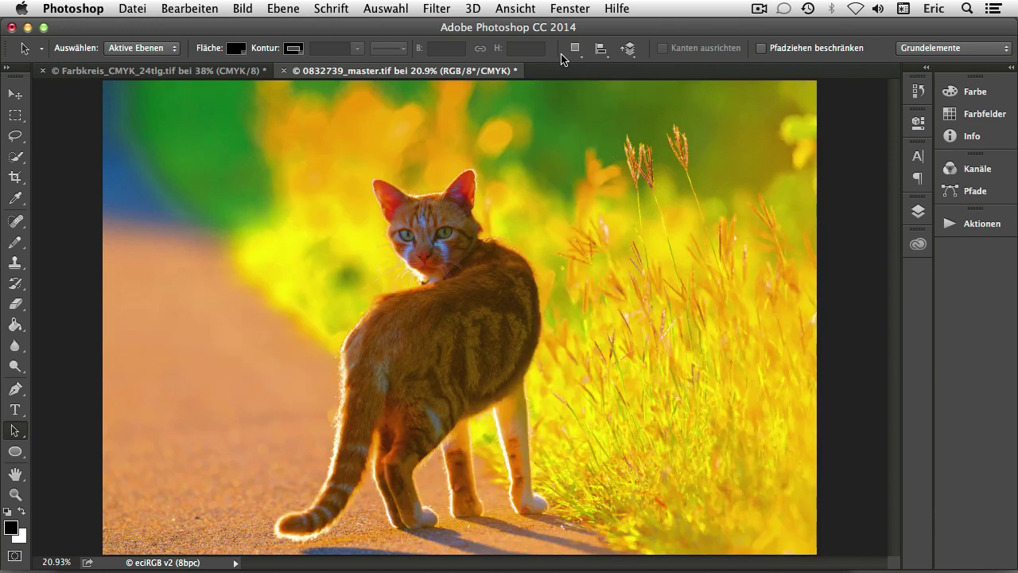
Close 0832739_master.tif without saving its changes
{"action": "left_click", "coordinate": [285, 72]}
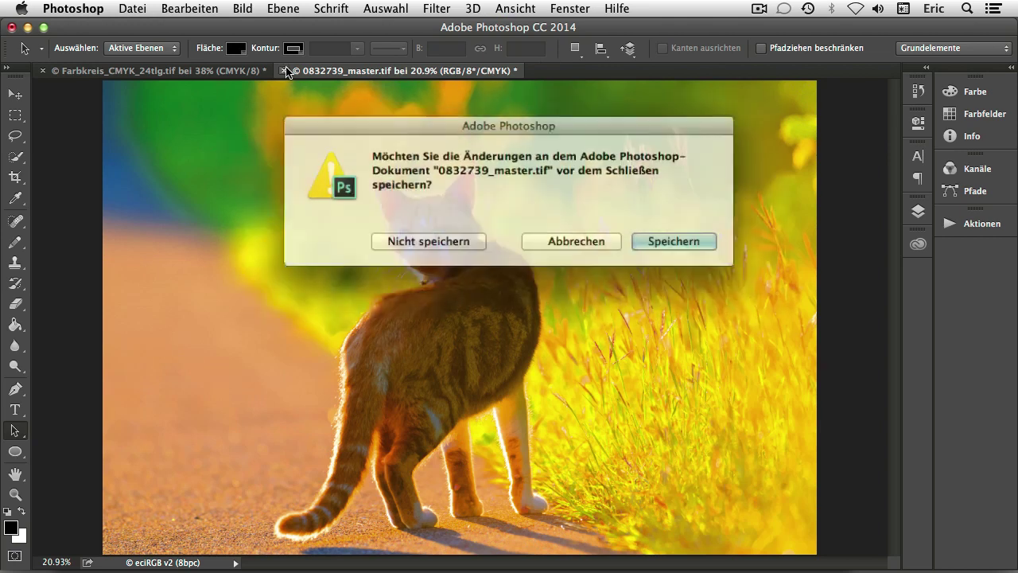
{"action": "key", "text": "super+d"}
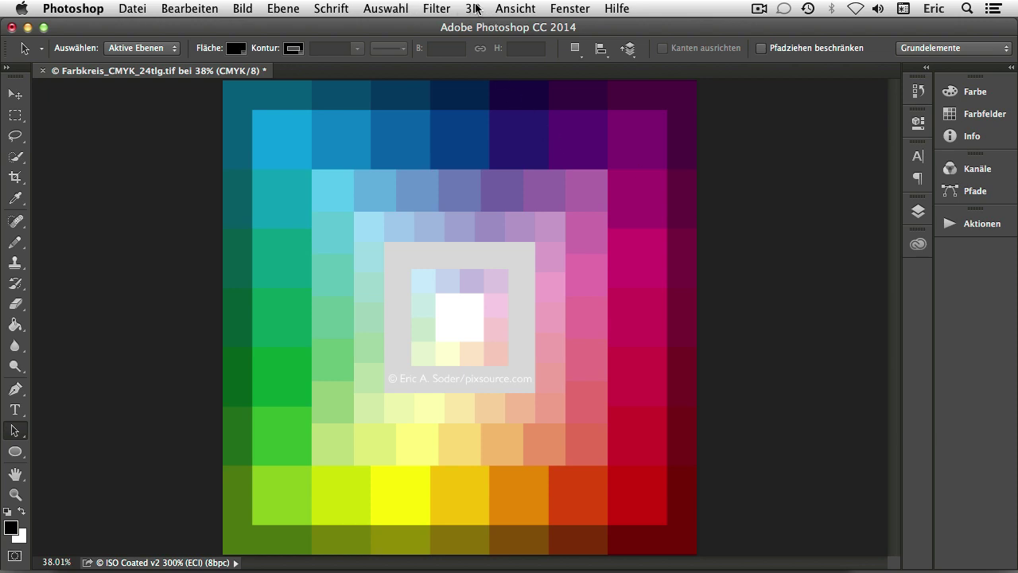
Set up a custom soft proof for the CMYK colour chart that simulates sRGB IEC61966-2.1
{"action": "left_click", "coordinate": [513, 9]}
{"action": "mouse_move", "coordinate": [538, 30]}
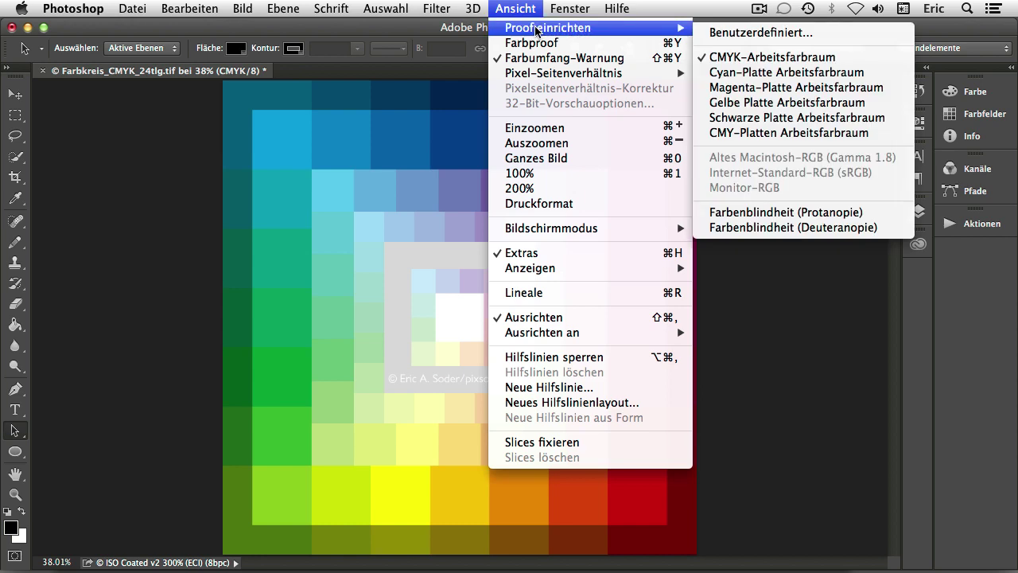
{"action": "left_click", "coordinate": [762, 33]}
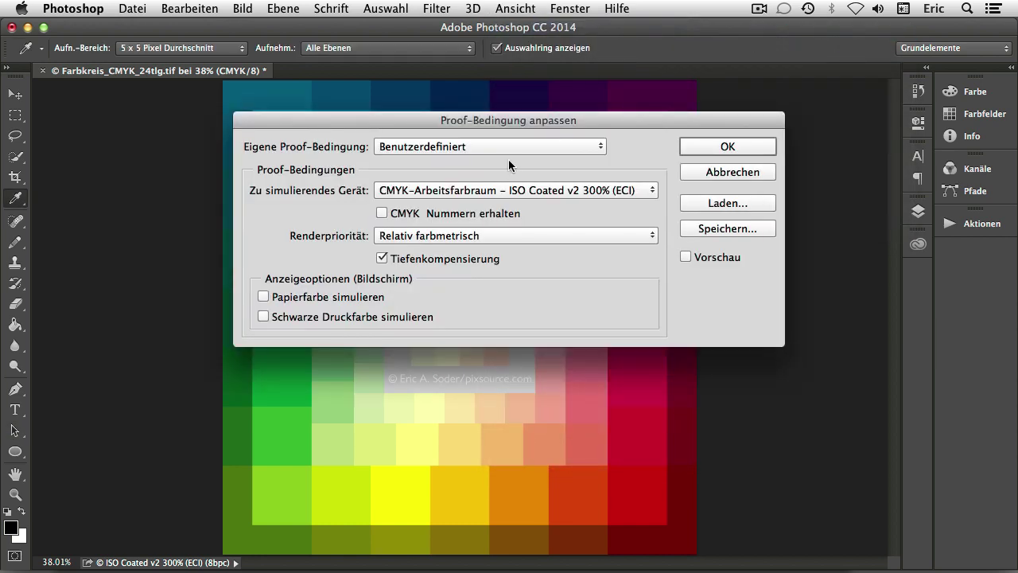
{"action": "left_click", "coordinate": [519, 190]}
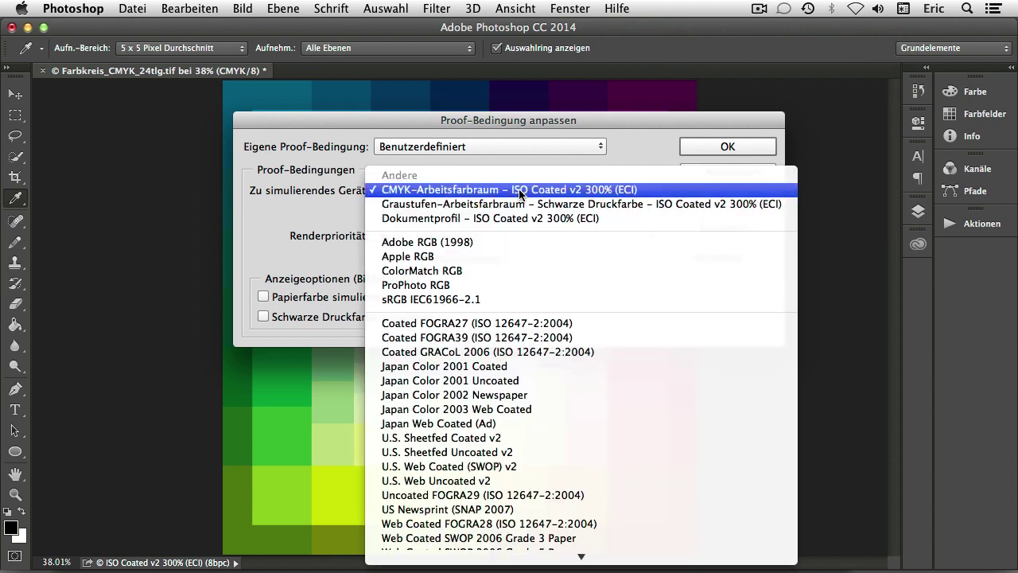
{"action": "left_click", "coordinate": [518, 190]}
{"action": "left_click", "coordinate": [519, 190]}
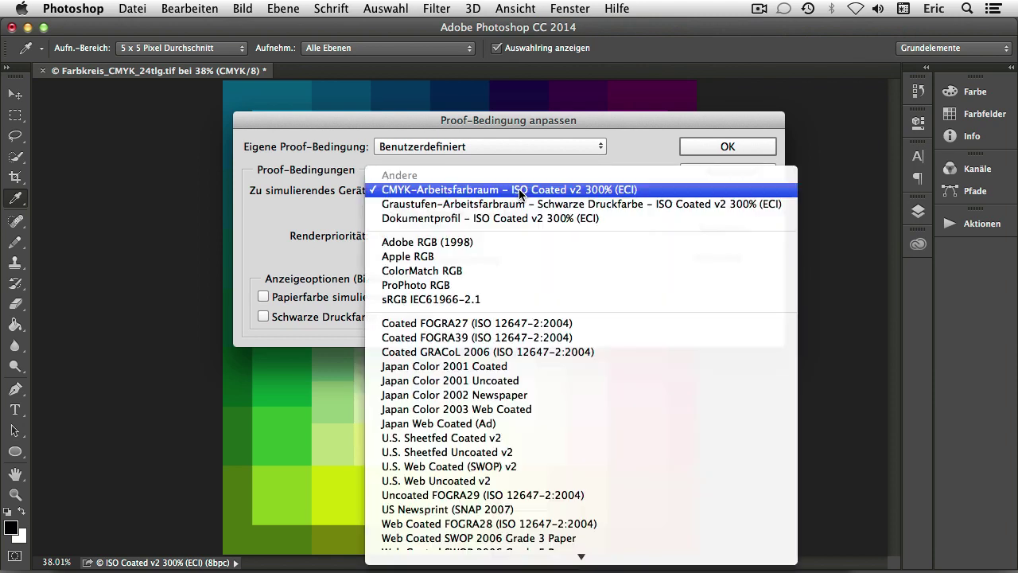
{"action": "left_click", "coordinate": [459, 300]}
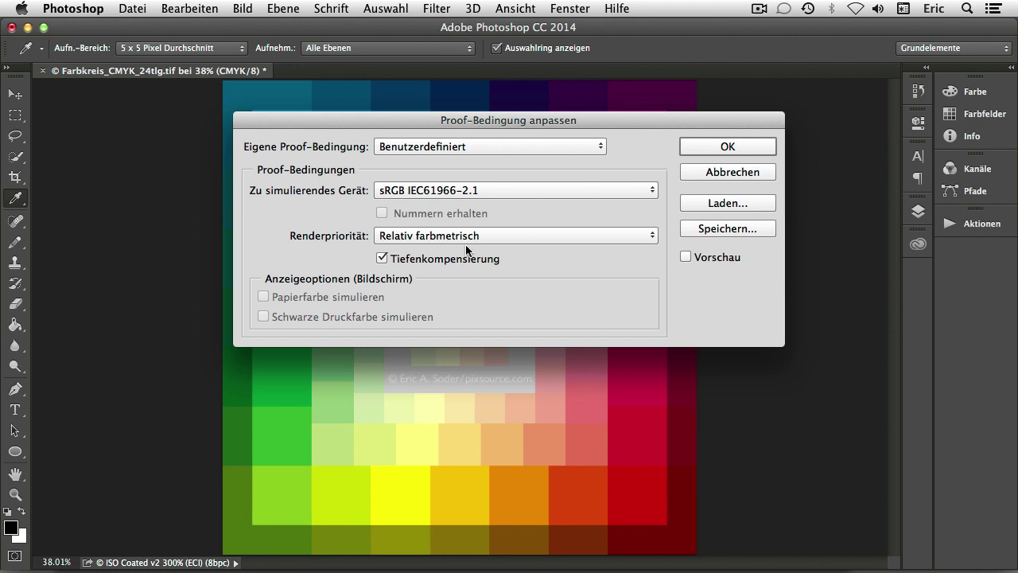
{"action": "left_click", "coordinate": [705, 148]}
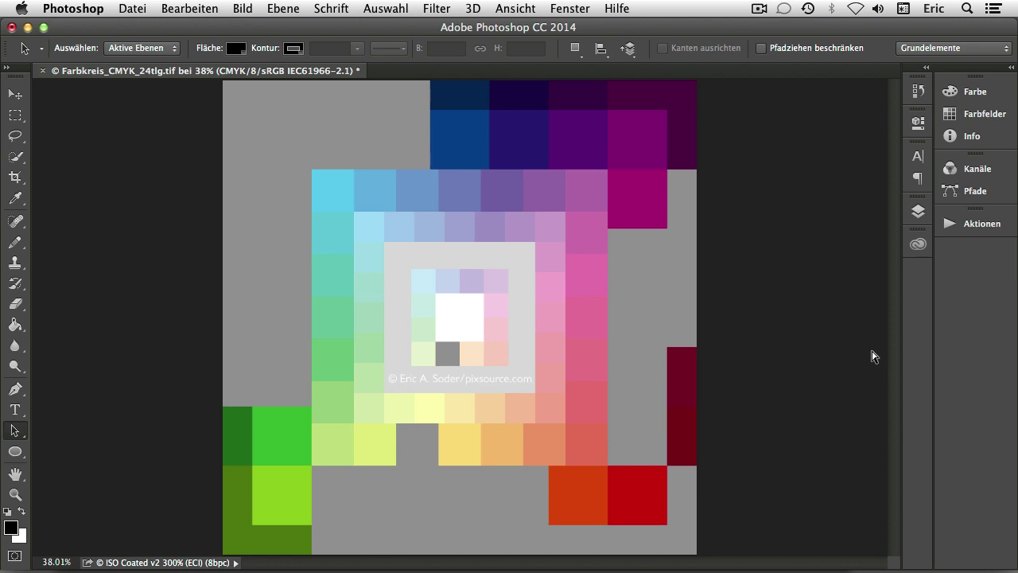
Compare the colour chart with and without the sRGB soft proof and save the file
{"action": "key", "text": "super+y"}
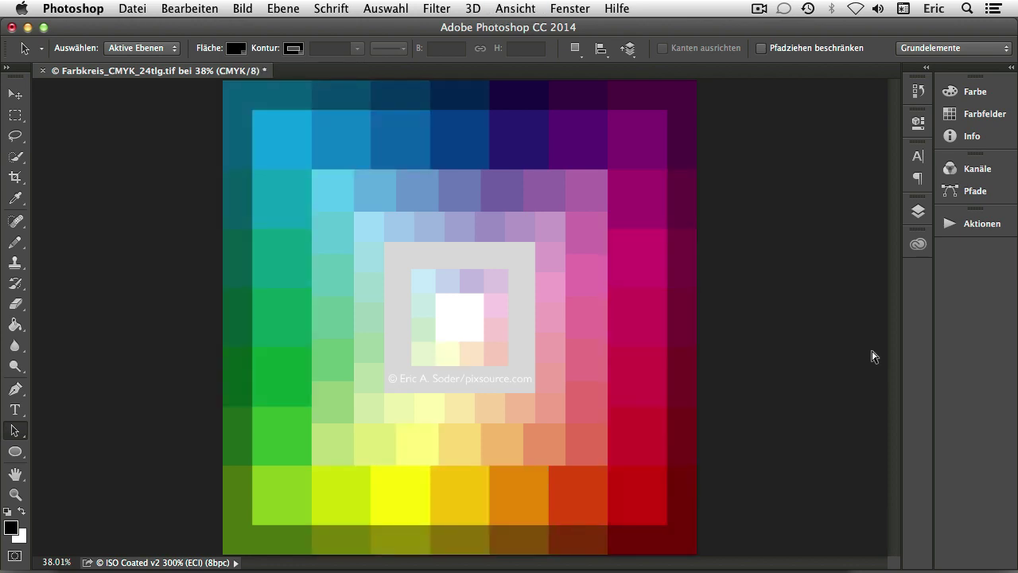
{"action": "key", "text": "super+y"}
{"action": "key", "text": "super+s"}
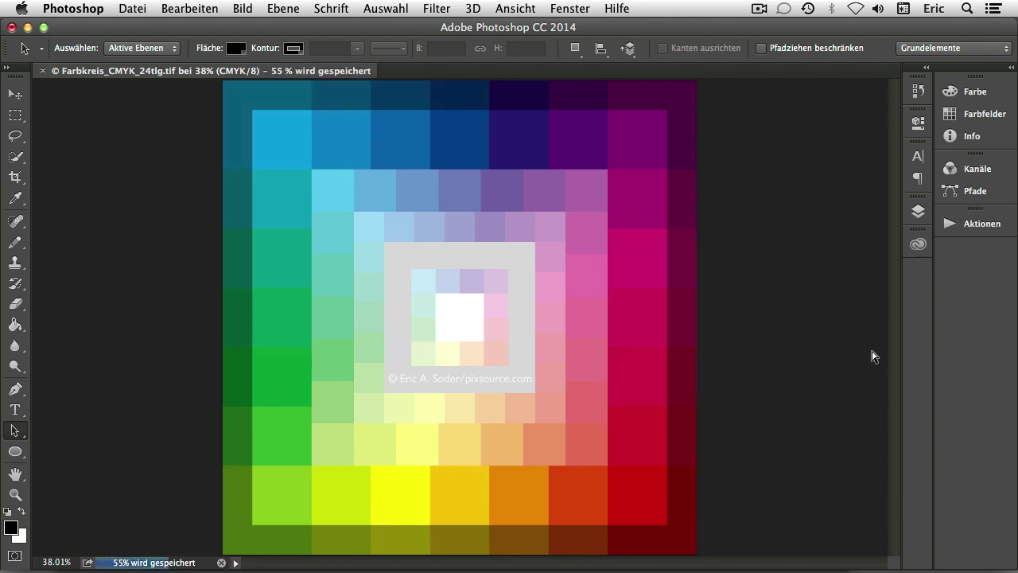
{"action": "key", "text": "super+y"}
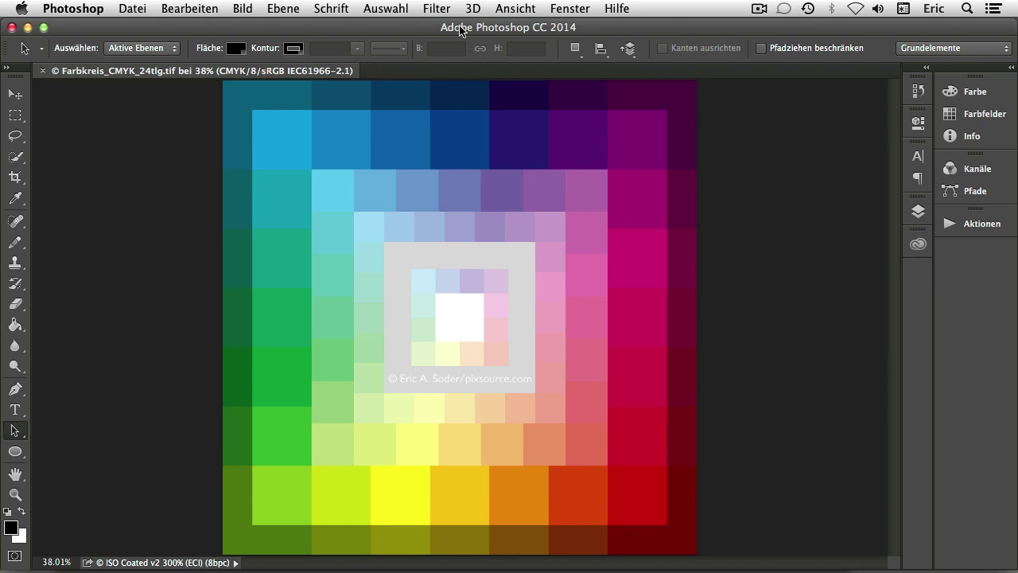
Change the colour chart's custom proof condition to simulate eciRGB v2
{"action": "left_click", "coordinate": [521, 12]}
{"action": "mouse_move", "coordinate": [541, 32]}
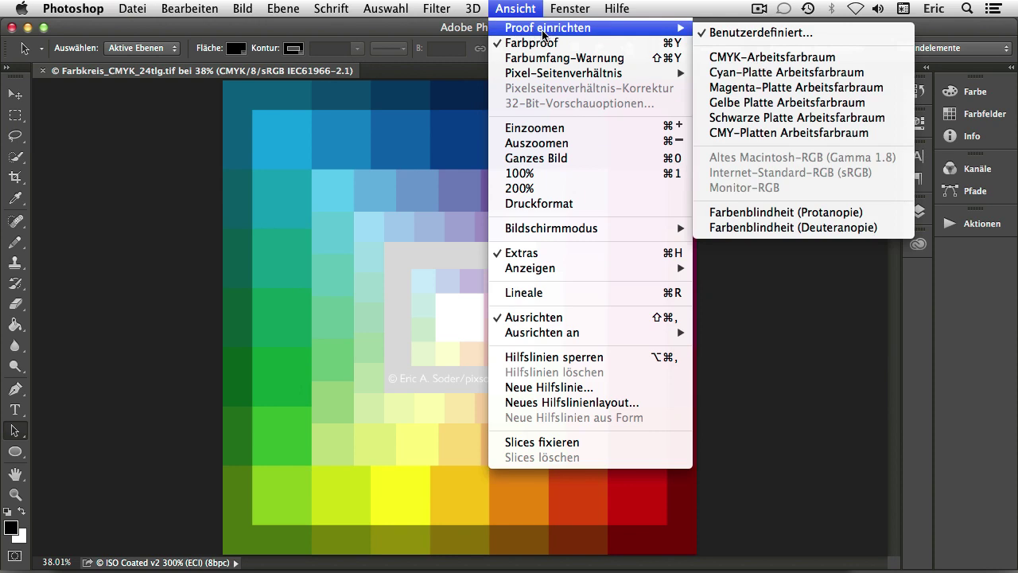
{"action": "left_click", "coordinate": [800, 40]}
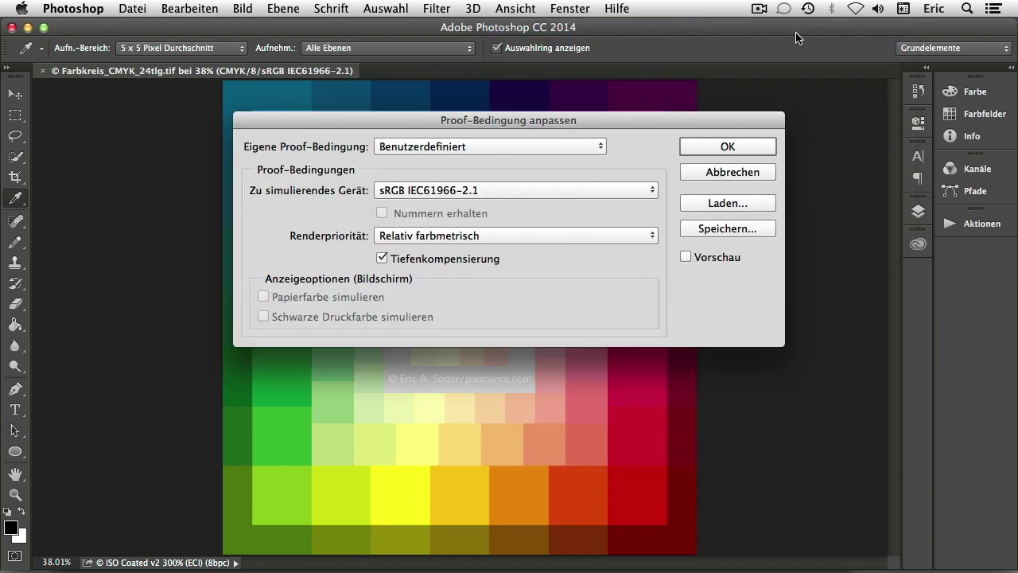
{"action": "left_click", "coordinate": [509, 191]}
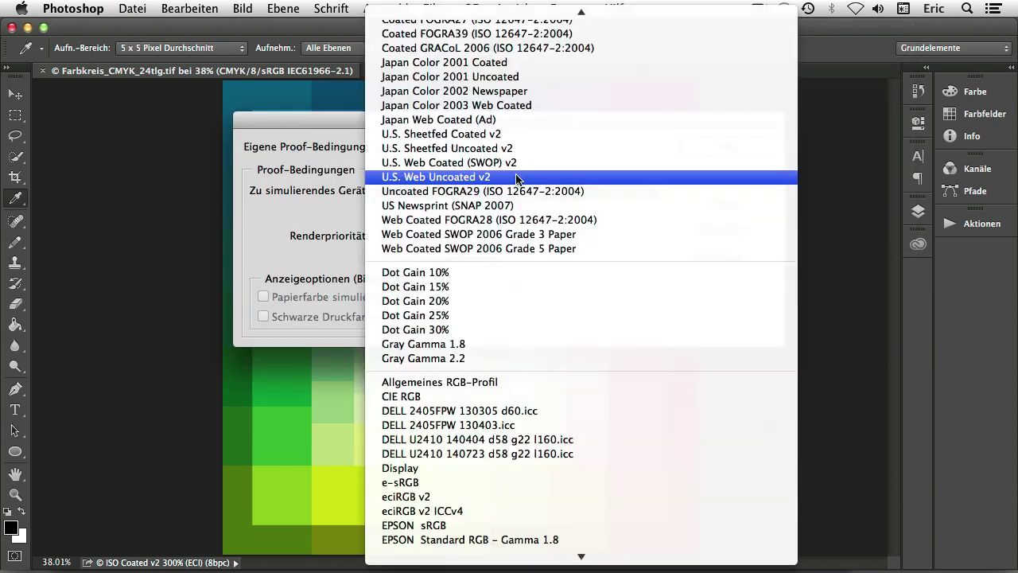
{"action": "left_click", "coordinate": [421, 502]}
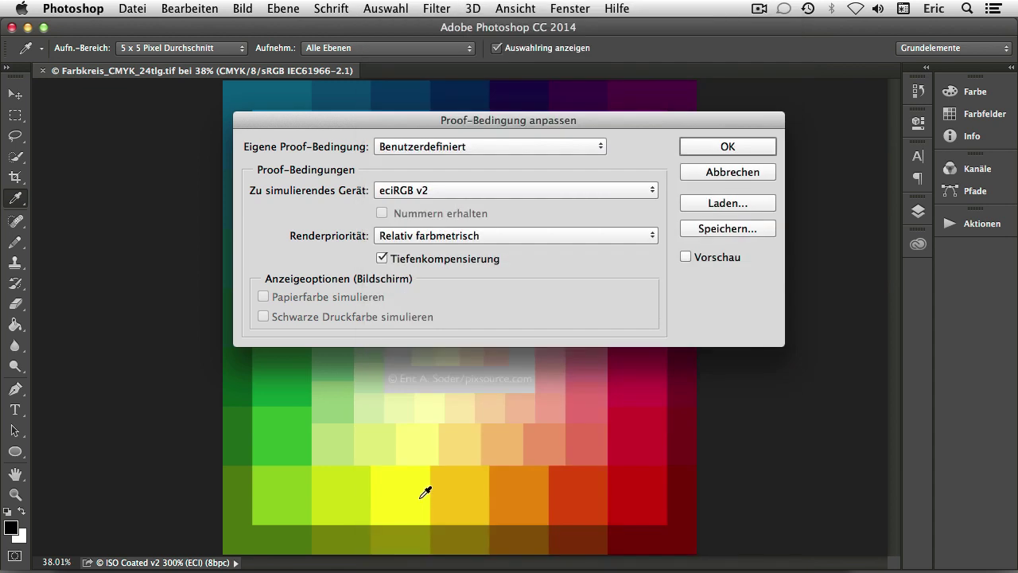
{"action": "left_click", "coordinate": [737, 148]}
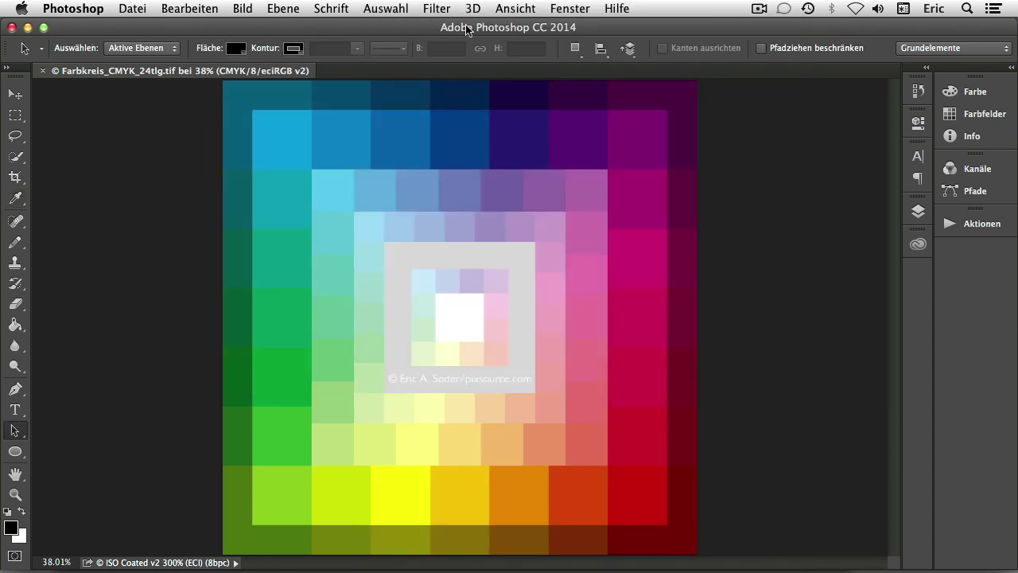
Turn on the gamut warning for the colour chart under the eciRGB v2 proof
{"action": "left_click", "coordinate": [524, 9]}
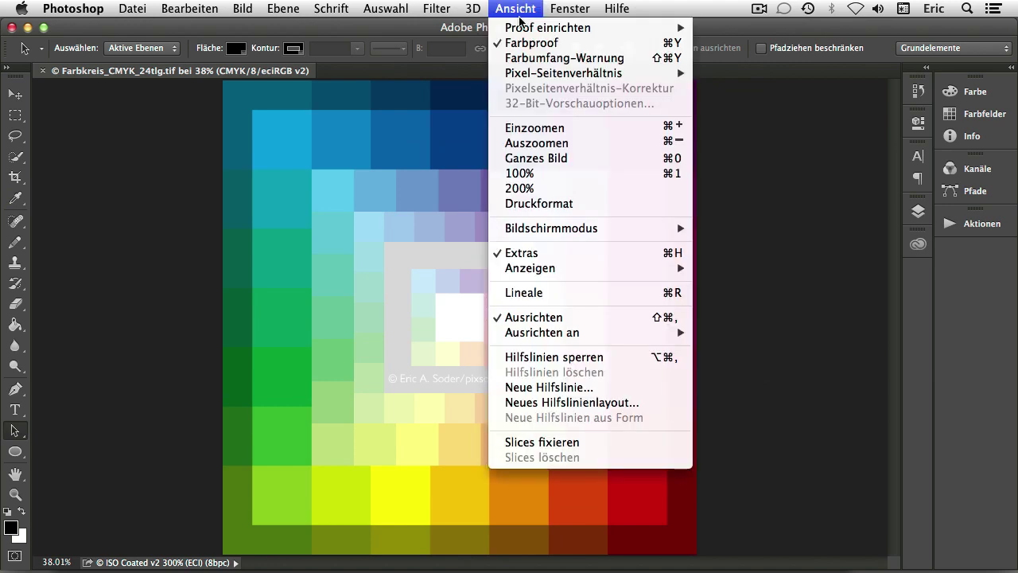
{"action": "mouse_move", "coordinate": [530, 29]}
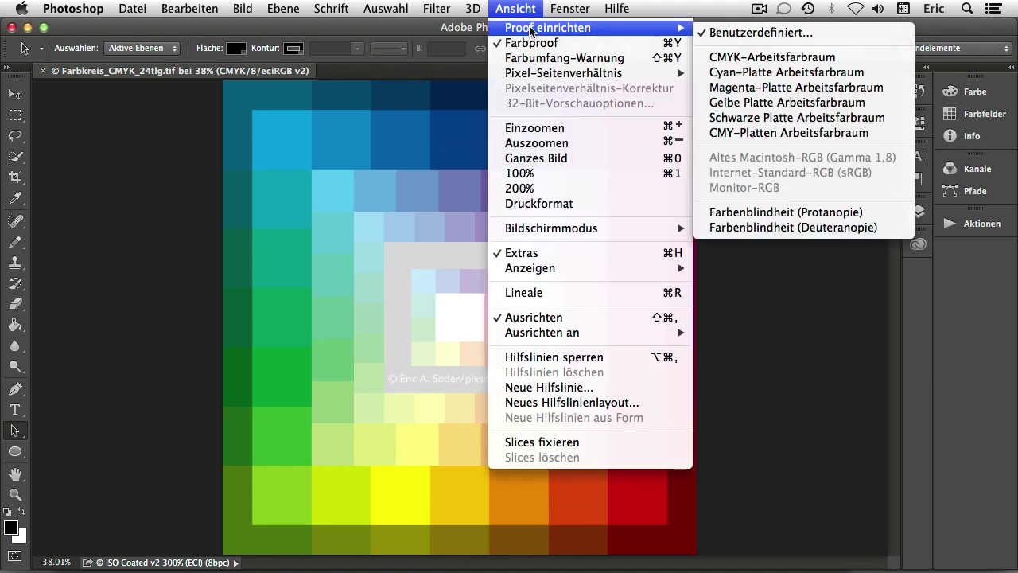
{"action": "left_click", "coordinate": [538, 59]}
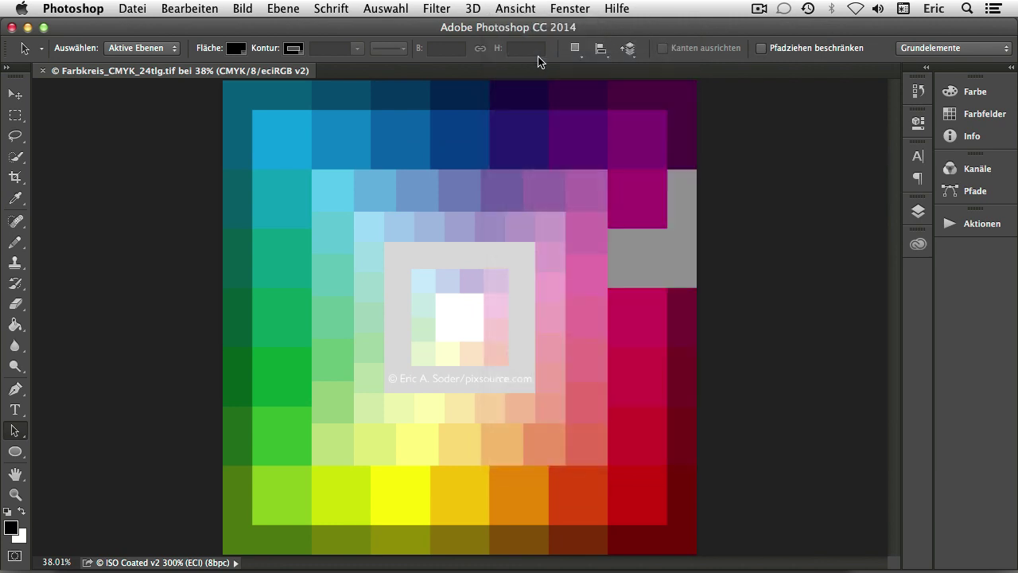